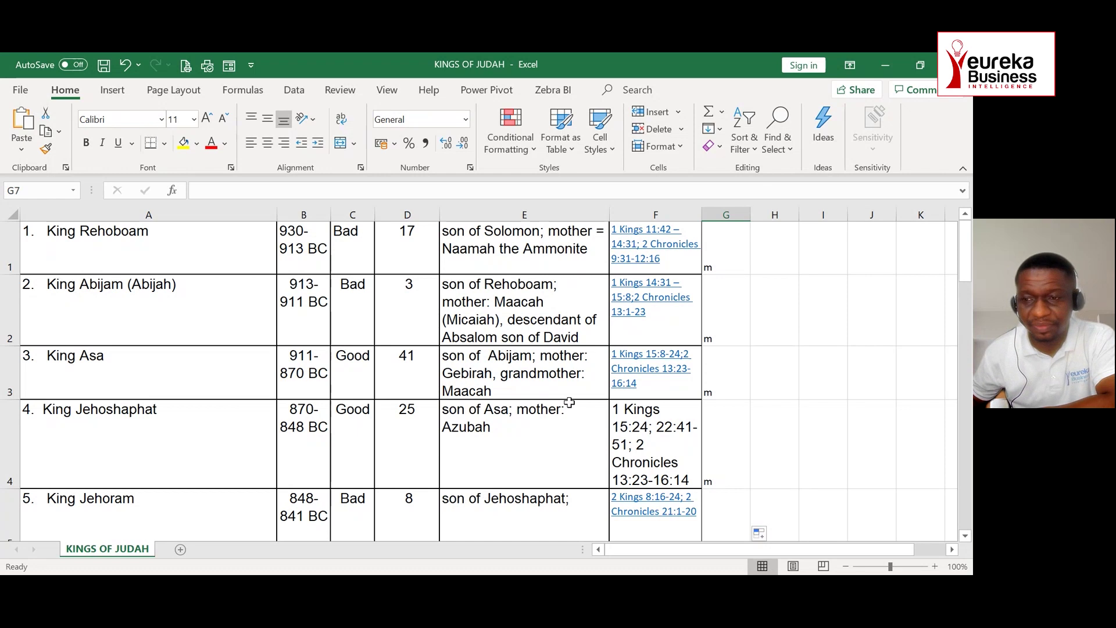
# Review the rulers spreadsheet, switch to Power BI Desktop, and examine the columns of the imported KINGS OF JUDAH table
pyautogui.moveTo(968, 260)
pyautogui.mouseDown()
pyautogui.moveTo(965, 340)
pyautogui.moveTo(954, 335)
pyautogui.moveTo(953, 276)
pyautogui.mouseUp()
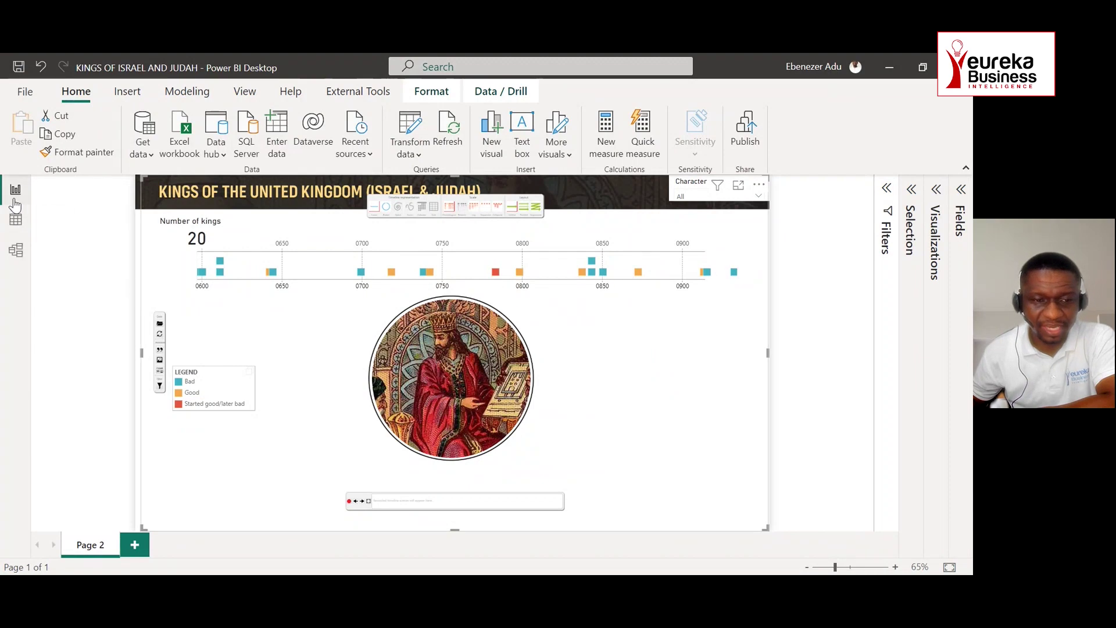
pyautogui.click(15, 221)
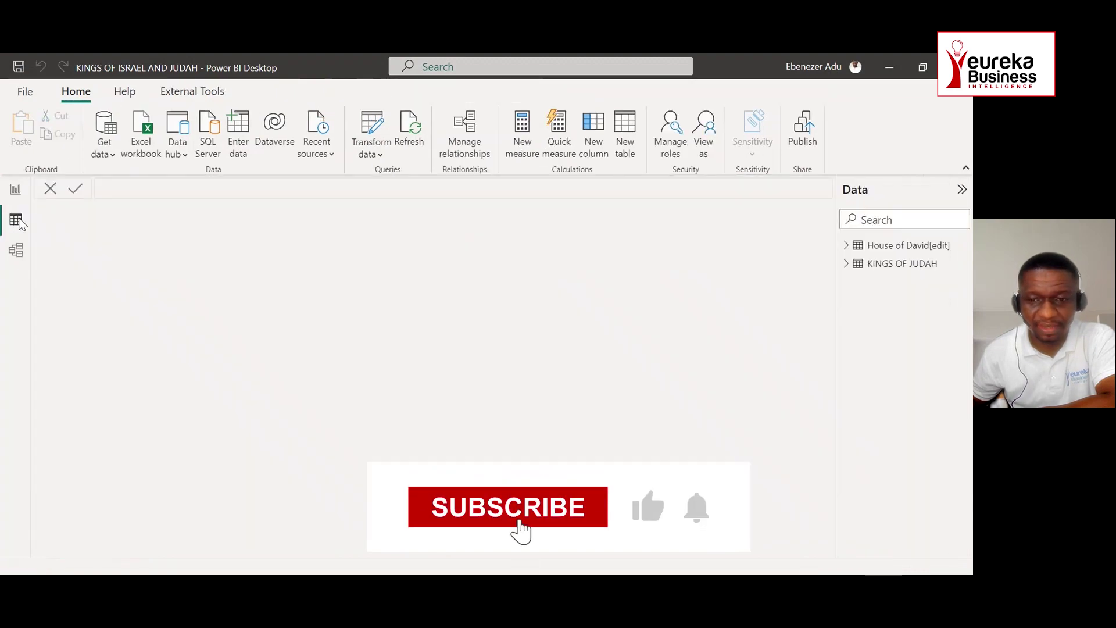
pyautogui.click(883, 247)
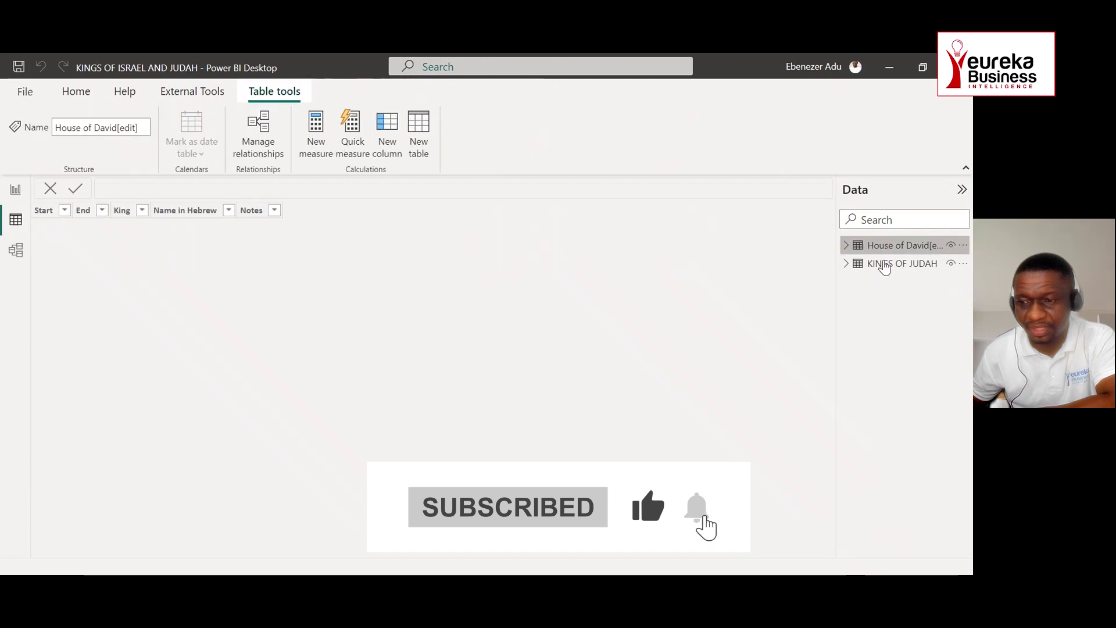
pyautogui.click(884, 266)
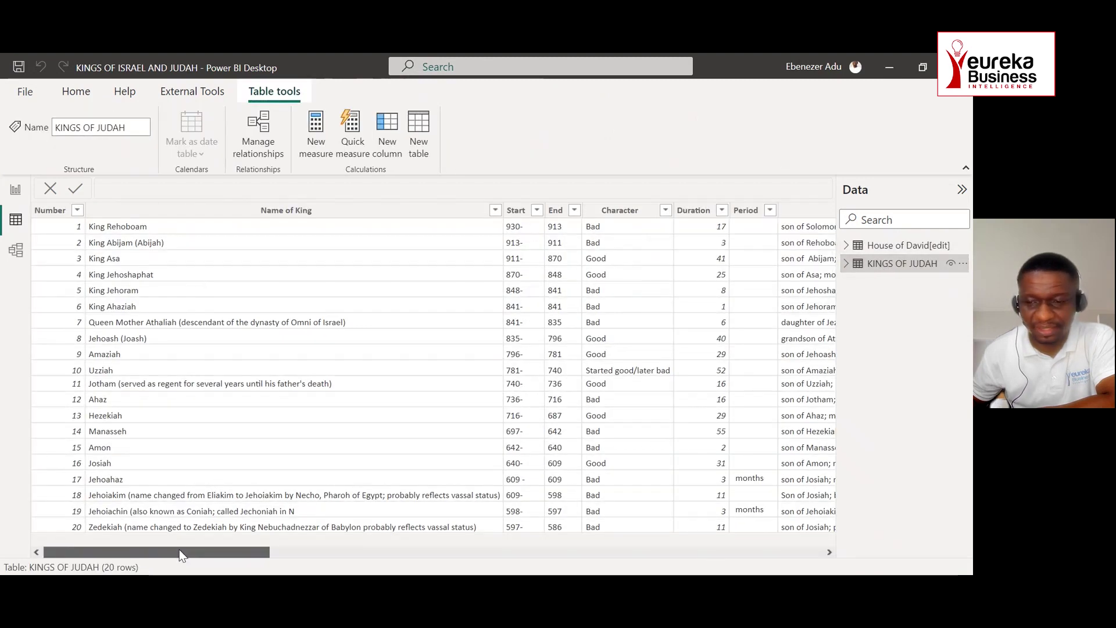
pyautogui.moveTo(179, 549); pyautogui.dragTo(538, 560)
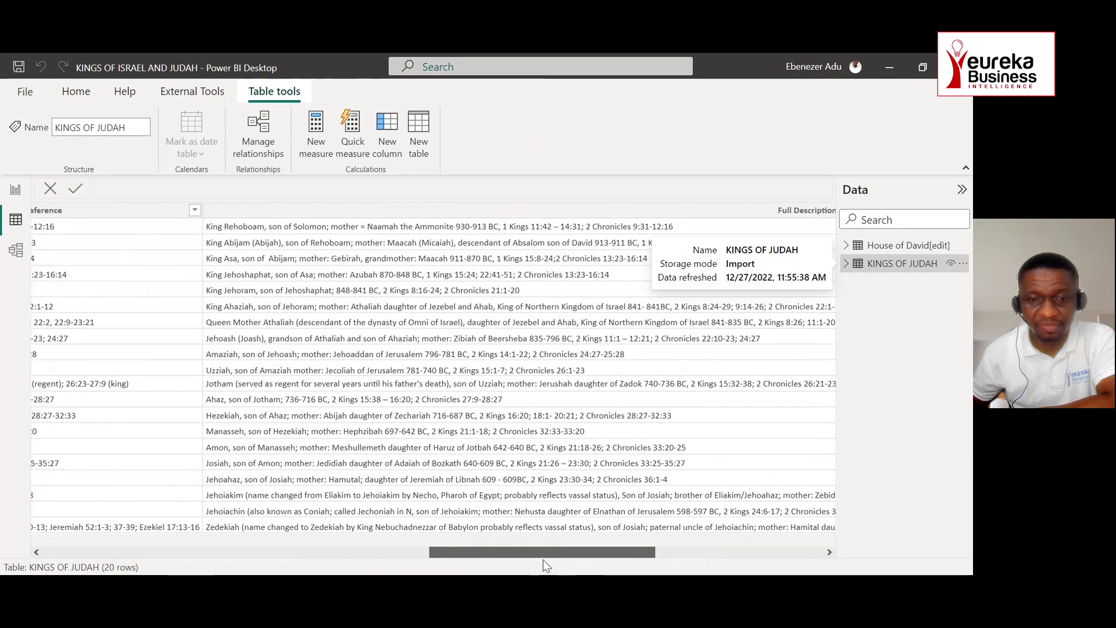
pyautogui.moveTo(536, 552); pyautogui.dragTo(122, 549)
# Return to the report page and inspect its canvas background settings, including the background image and image fit
pyautogui.click(16, 191)
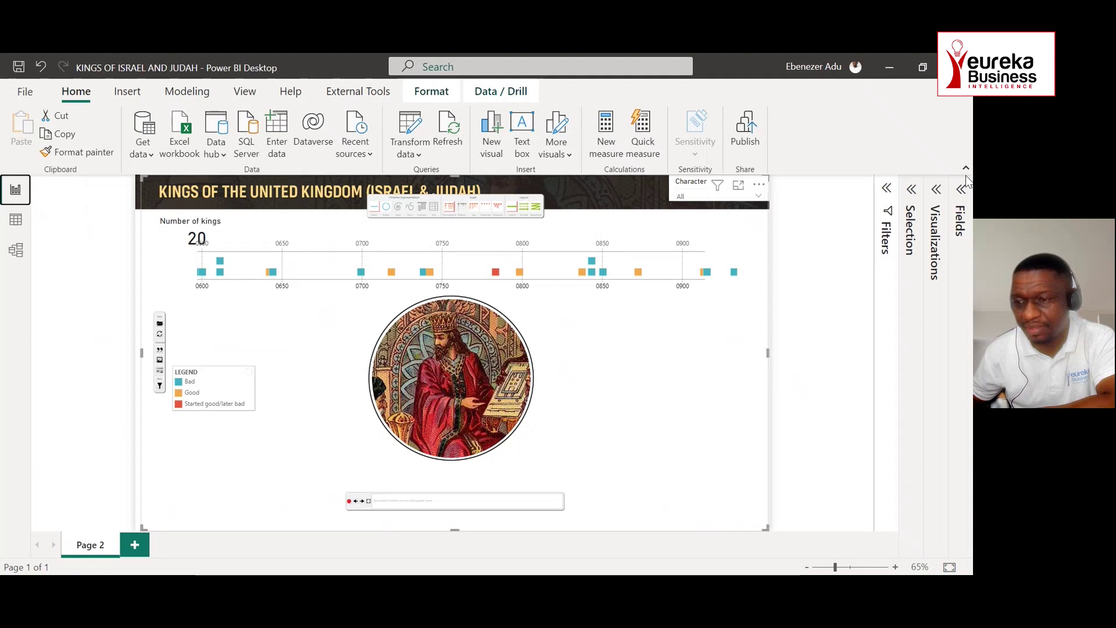
pyautogui.click(936, 190)
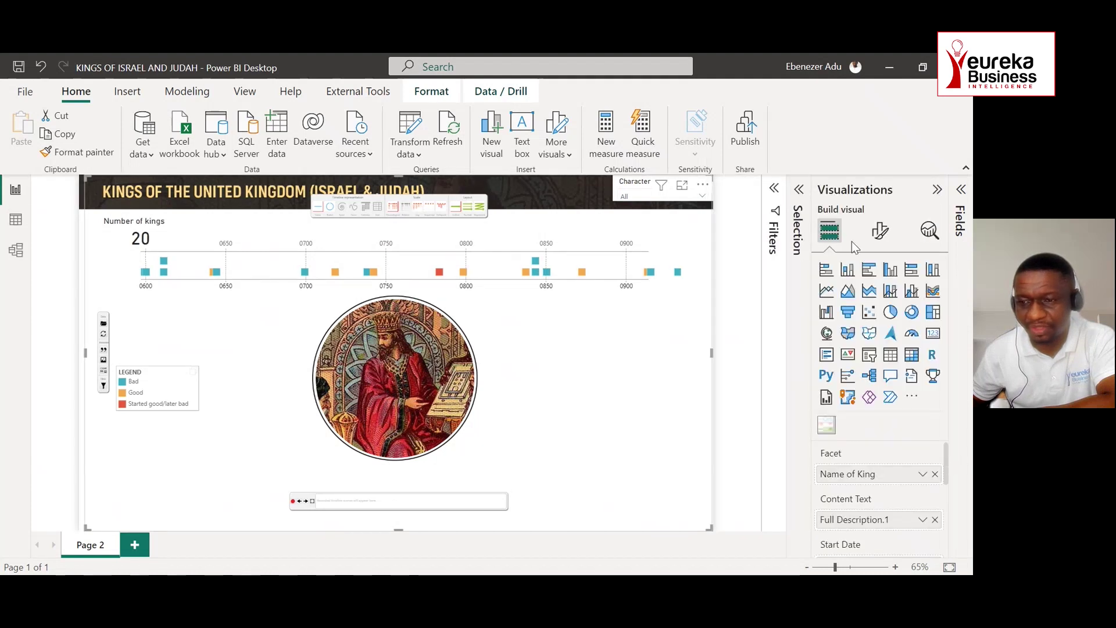
pyautogui.click(738, 337)
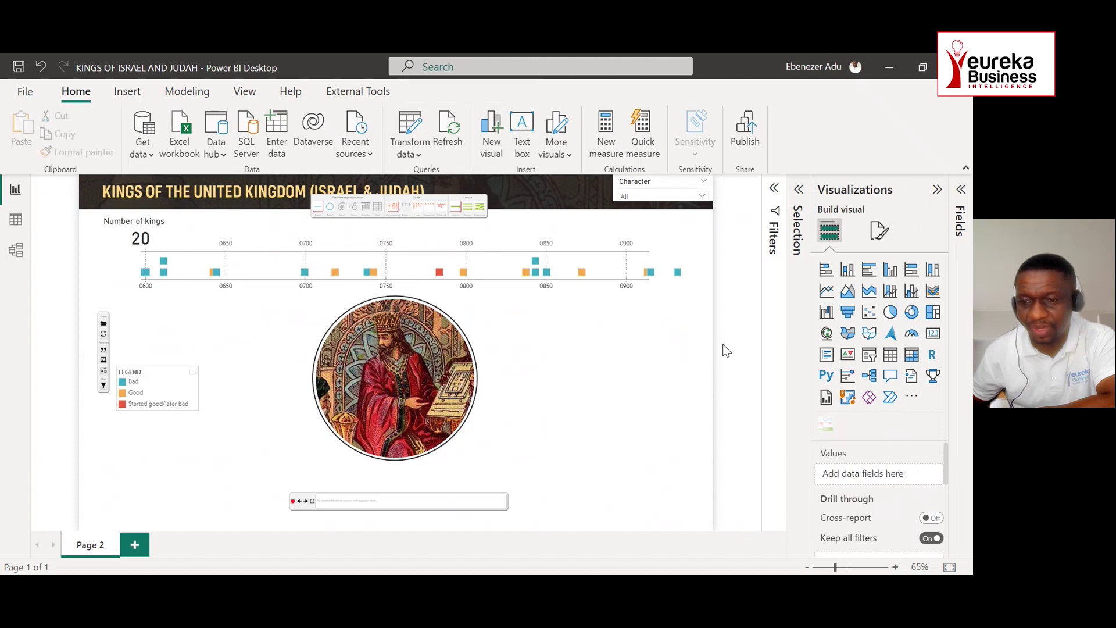
pyautogui.click(878, 231)
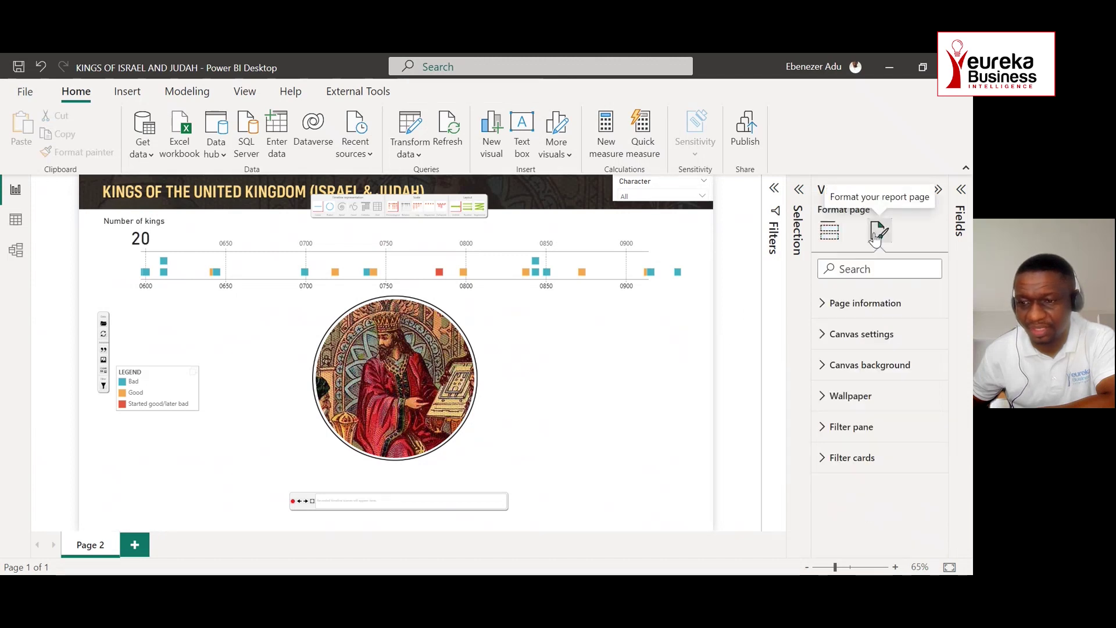
pyautogui.click(823, 366)
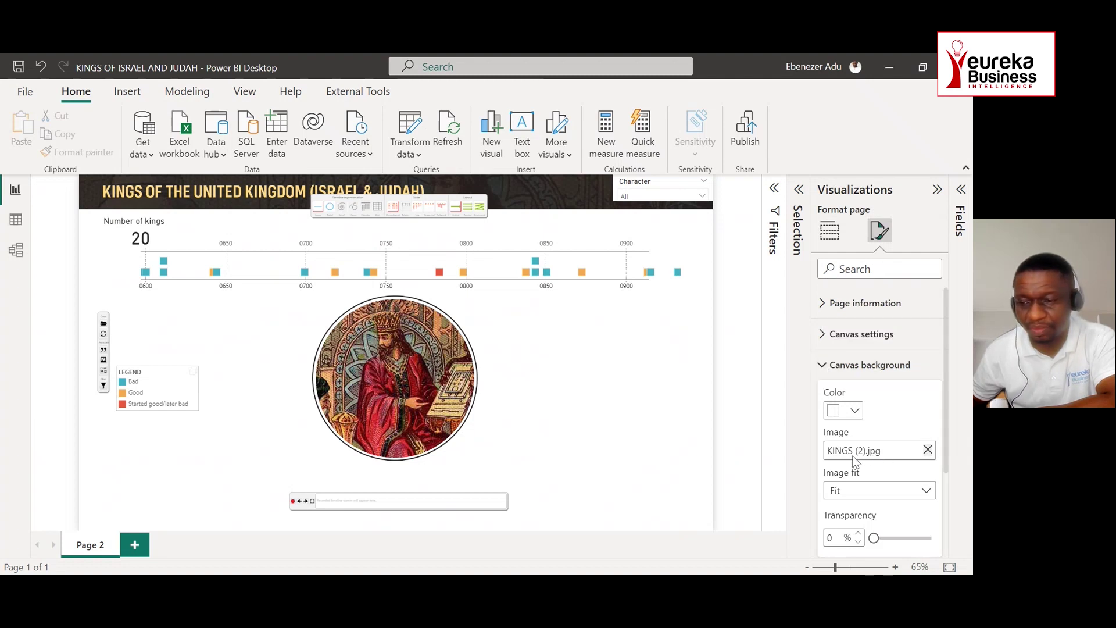
pyautogui.click(822, 366)
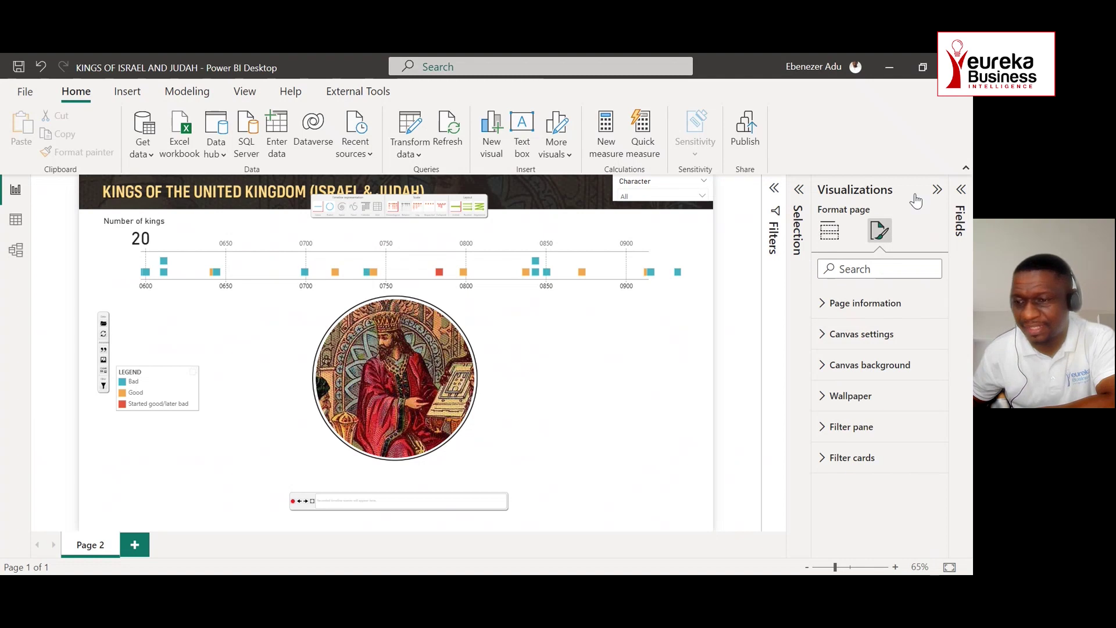
pyautogui.click(936, 190)
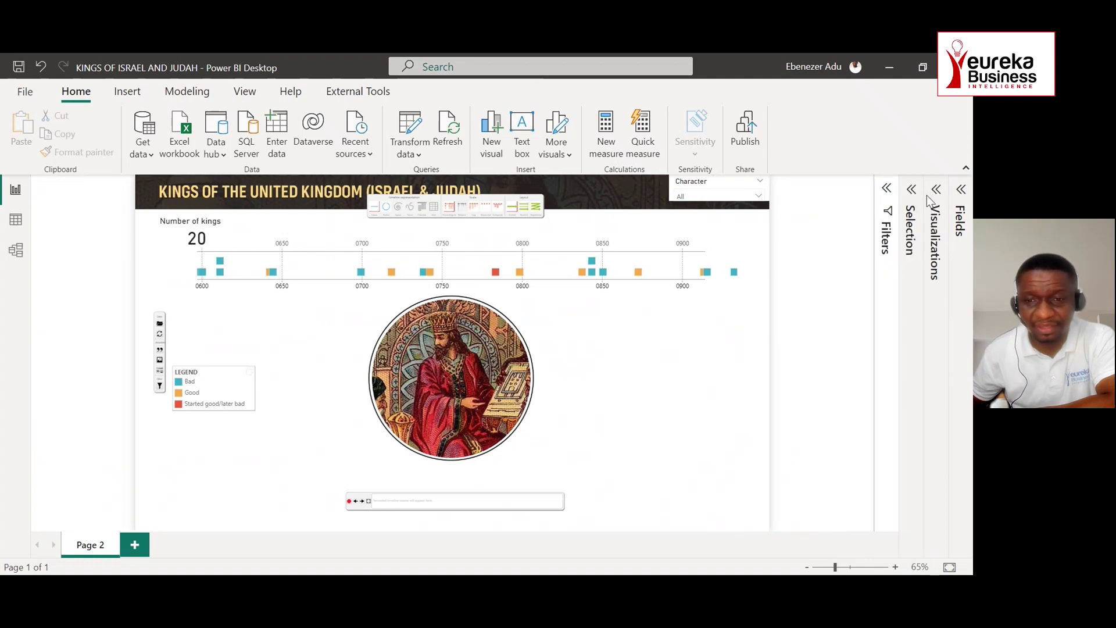
# Review the fields assigned to the timeline visual and look up where additional custom visuals are obtained
pyautogui.click(934, 197)
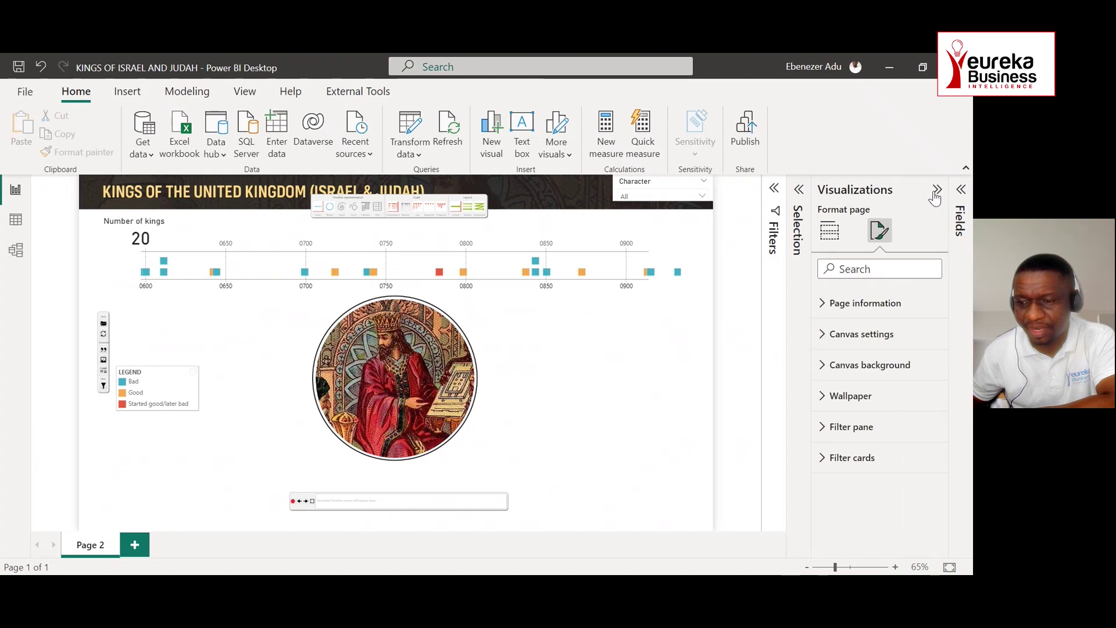
pyautogui.click(679, 330)
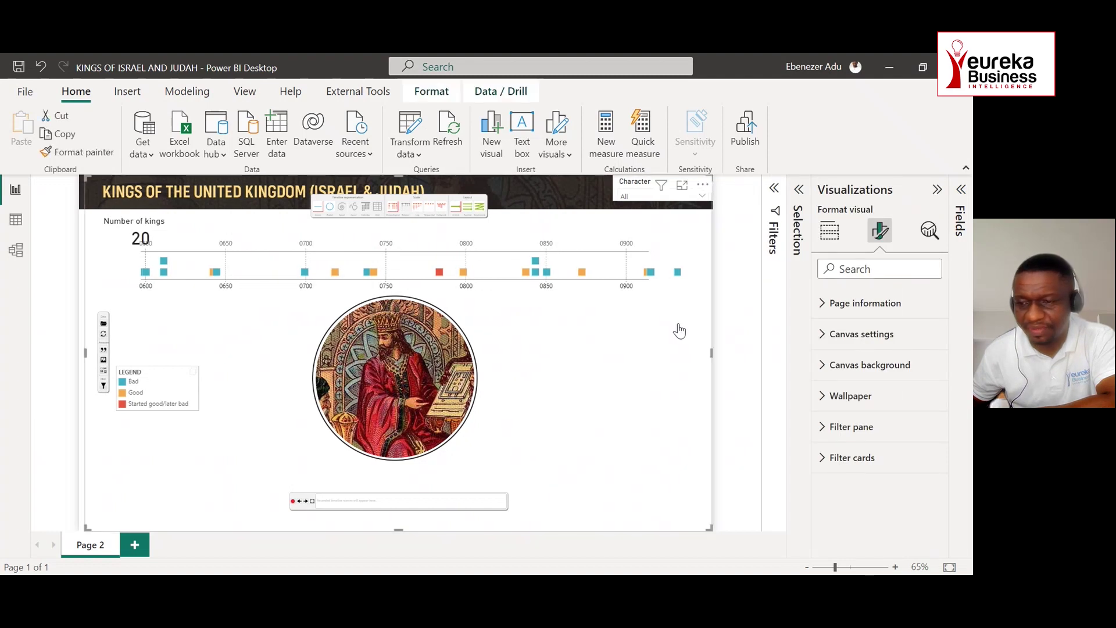
pyautogui.click(832, 233)
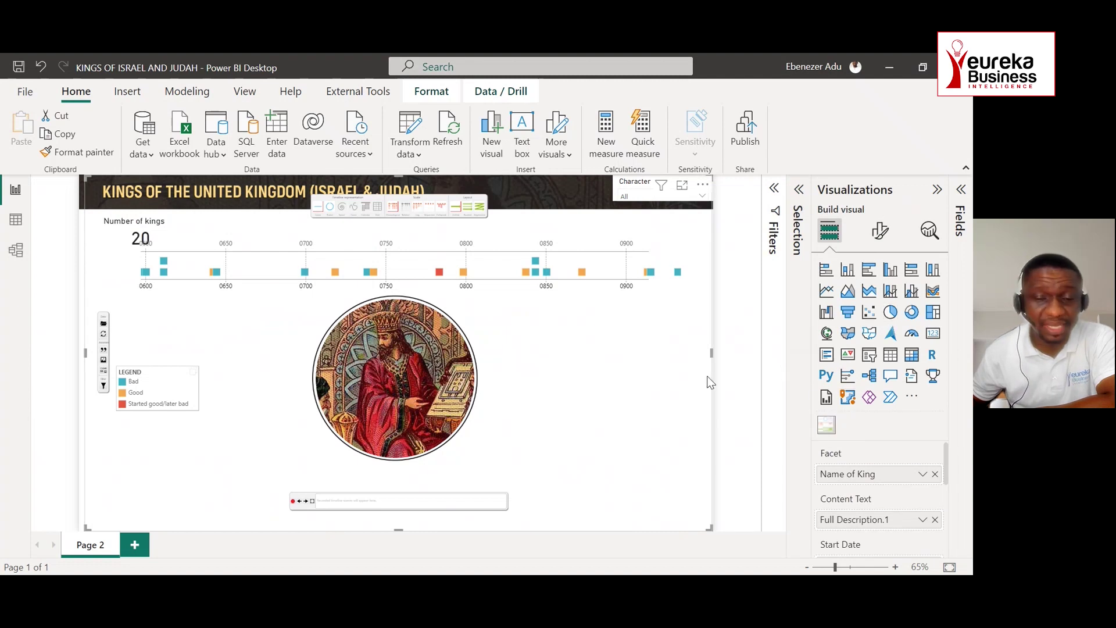
pyautogui.click(912, 397)
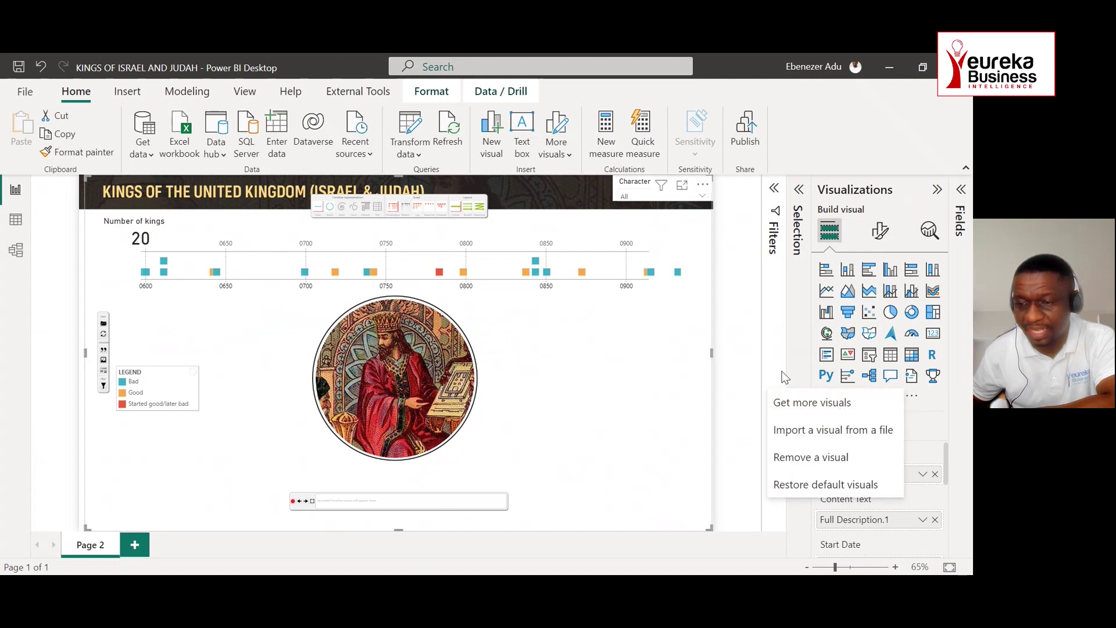
pyautogui.click(796, 401)
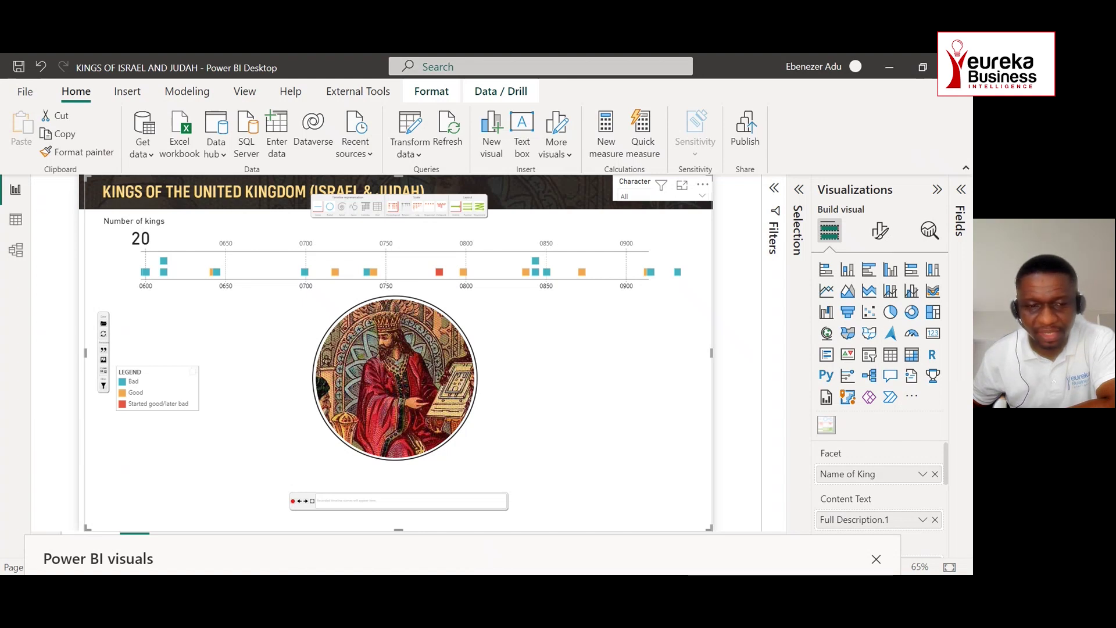
pyautogui.click(877, 559)
pyautogui.click(73, 216)
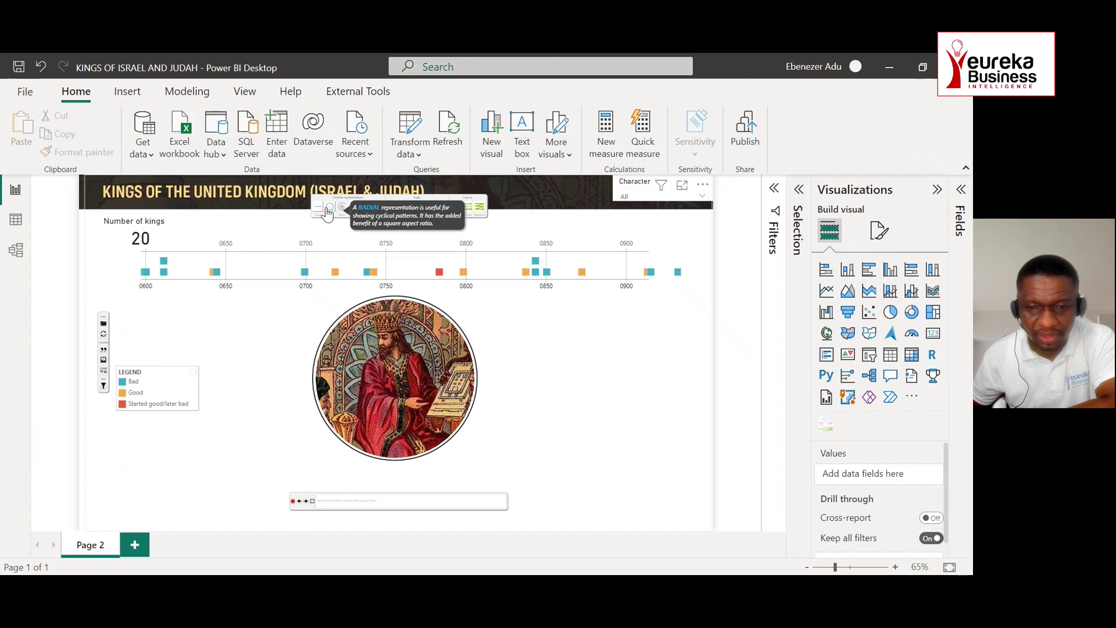
# Switch the timeline visual to the radial representation and view the descriptions of individual kings around the circle
pyautogui.click(329, 211)
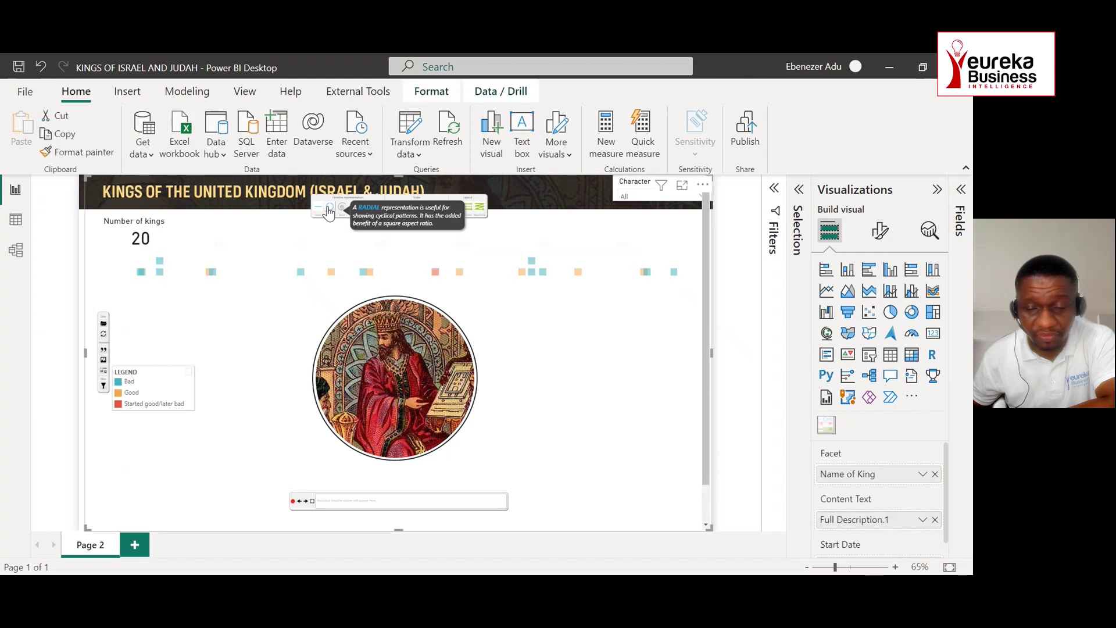
pyautogui.click(330, 212)
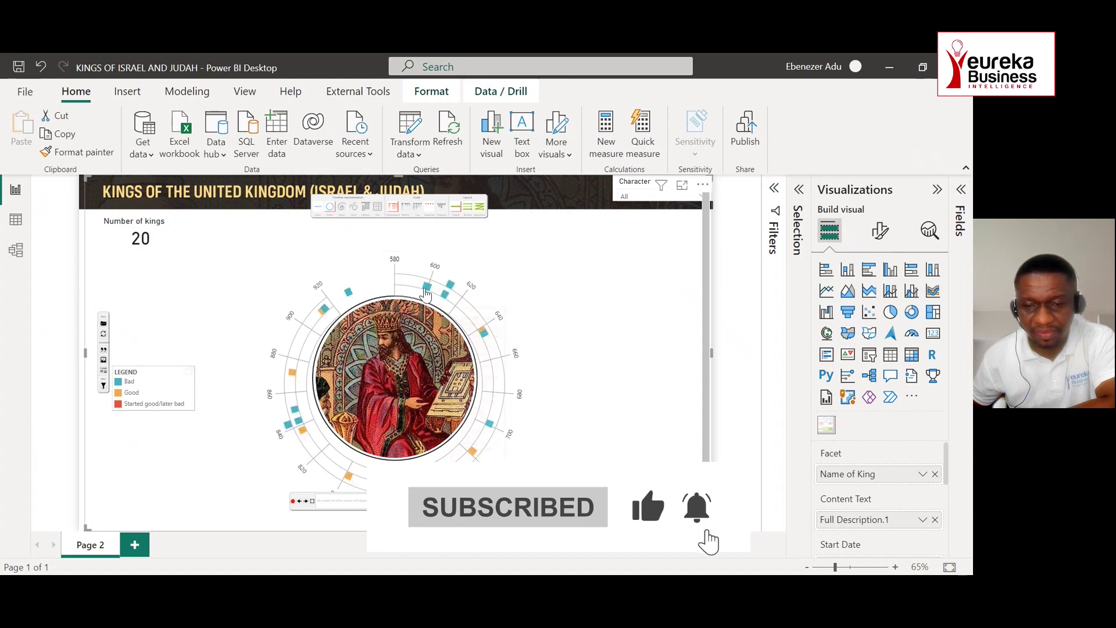
pyautogui.moveTo(420, 292)
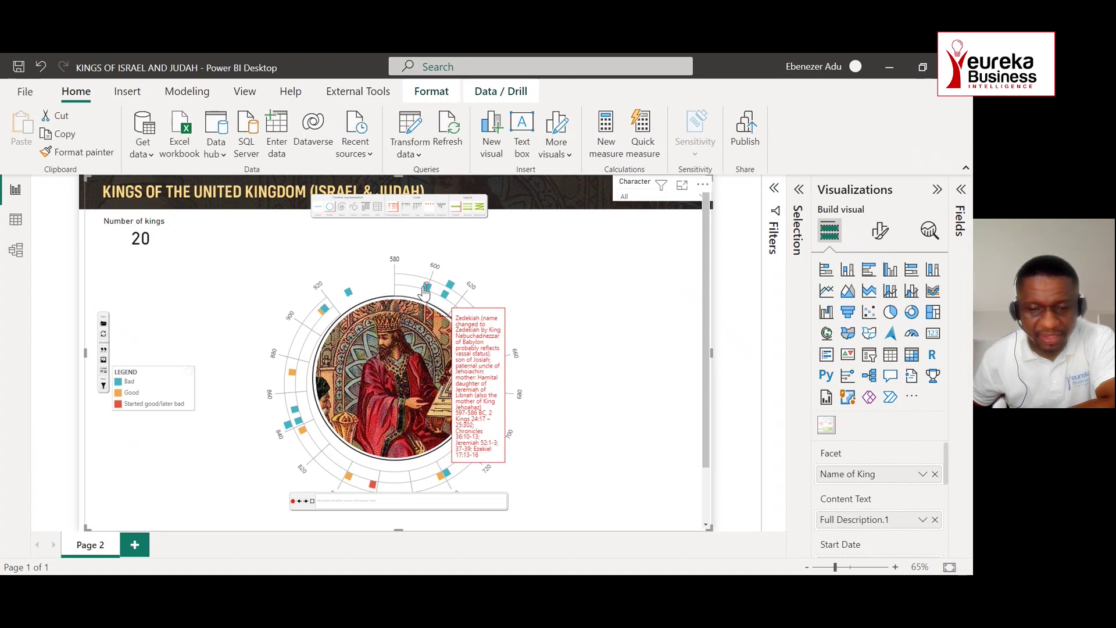
pyautogui.moveTo(350, 298)
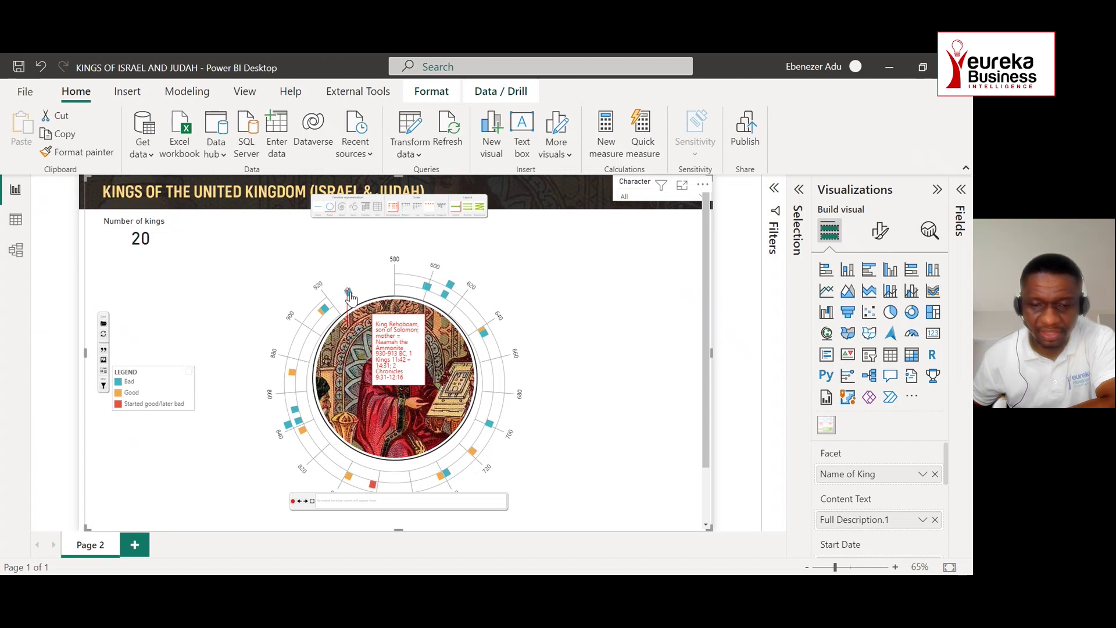
pyautogui.moveTo(328, 314)
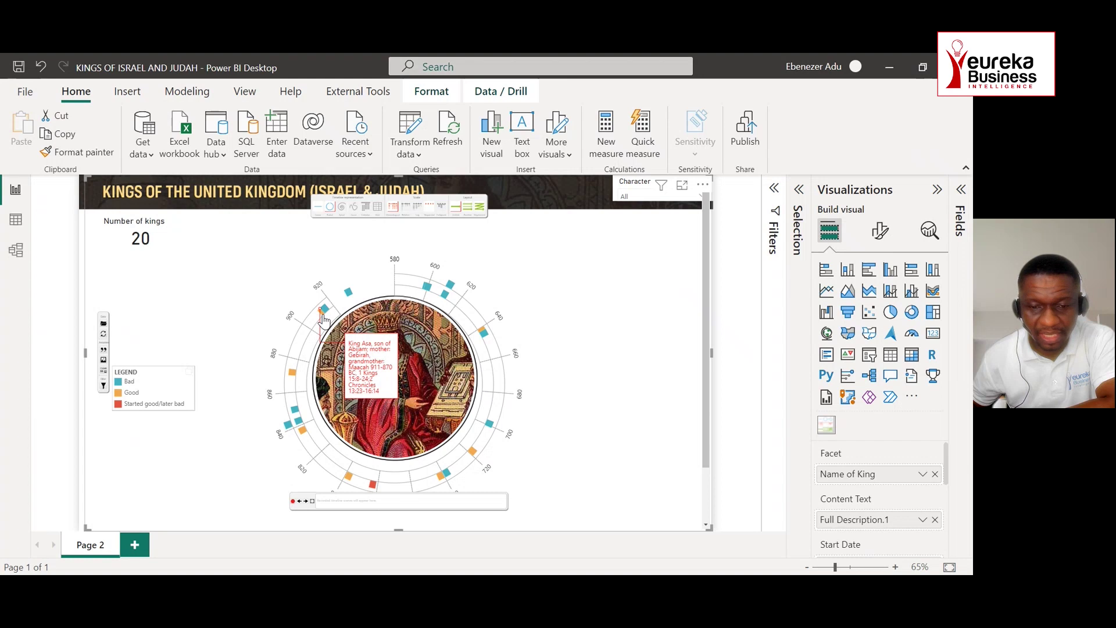
pyautogui.moveTo(293, 381)
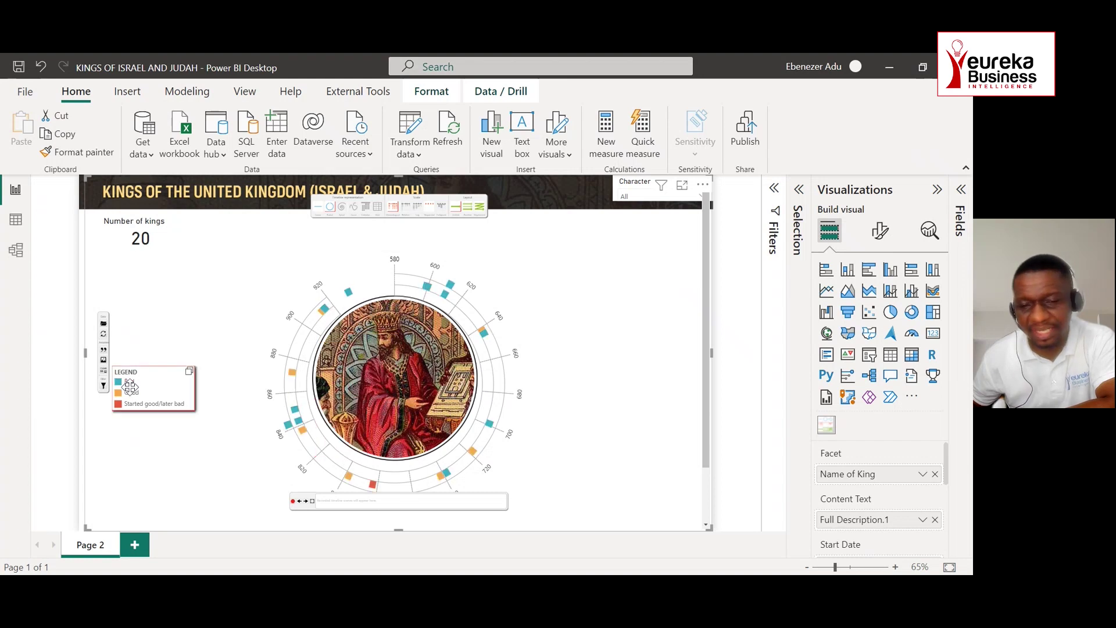
# Use the legend to highlight the Started good/later bad, Bad and Good kings on the radial timeline
pyautogui.click(135, 406)
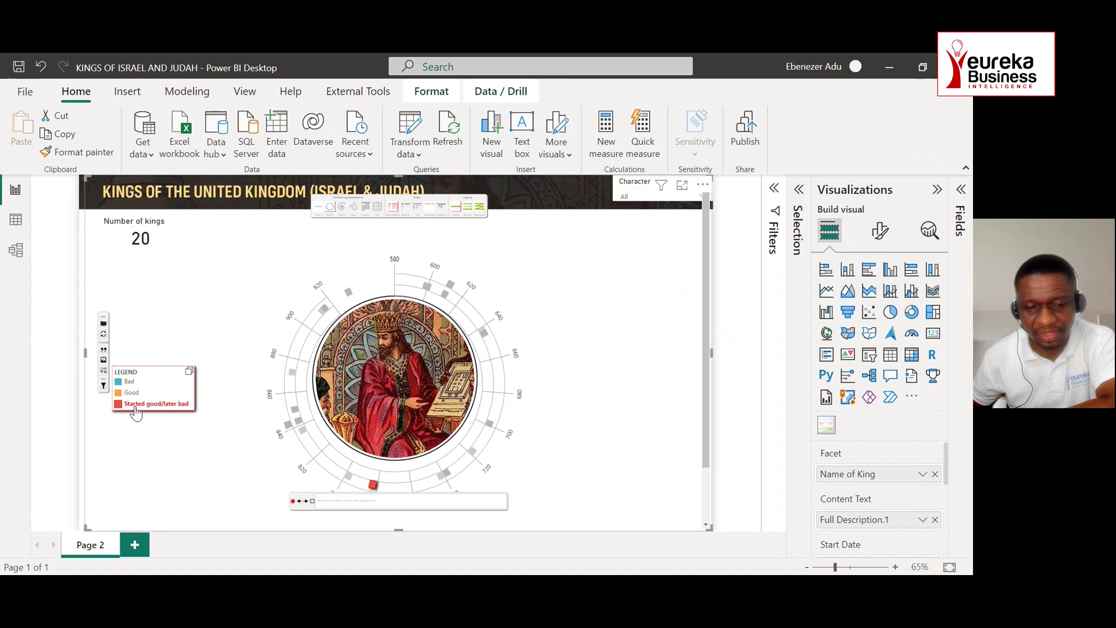
pyautogui.click(140, 406)
pyautogui.click(181, 406)
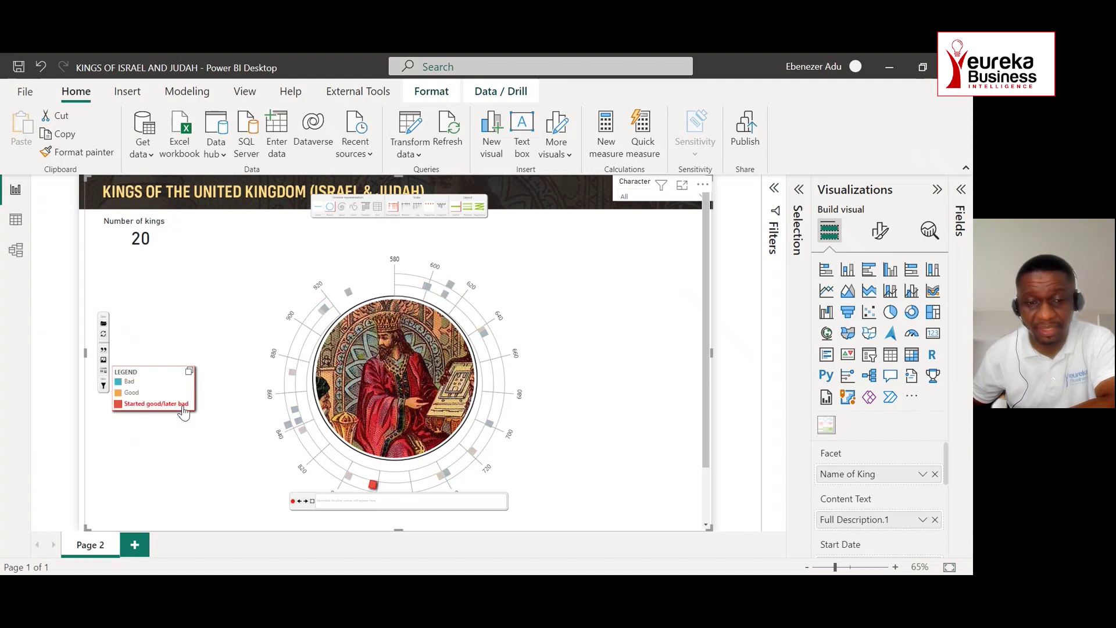
pyautogui.click(129, 382)
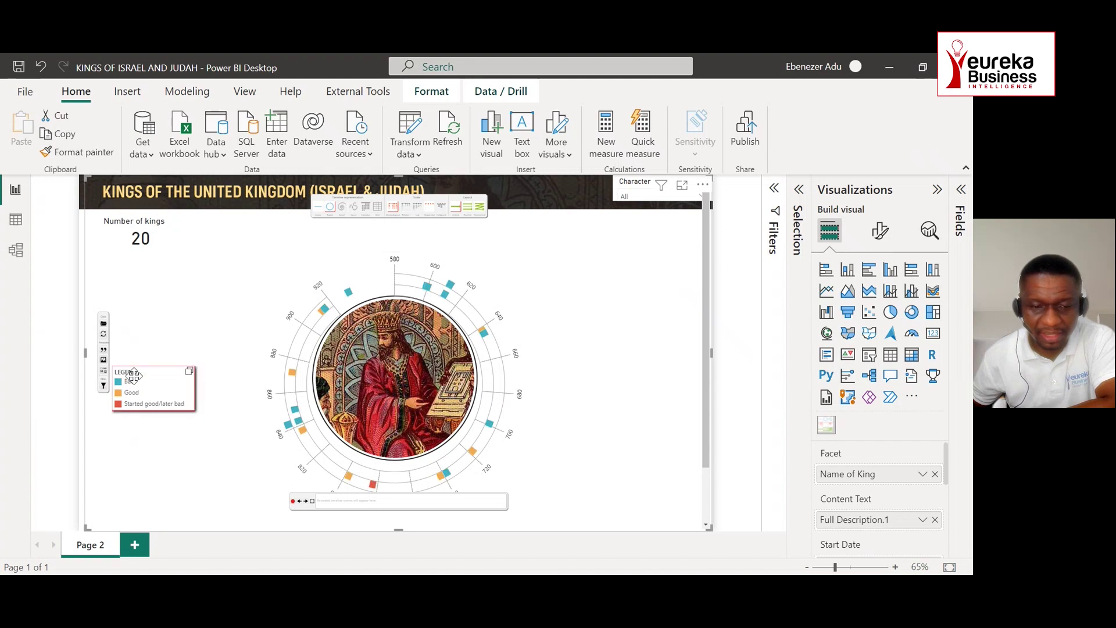
pyautogui.click(131, 393)
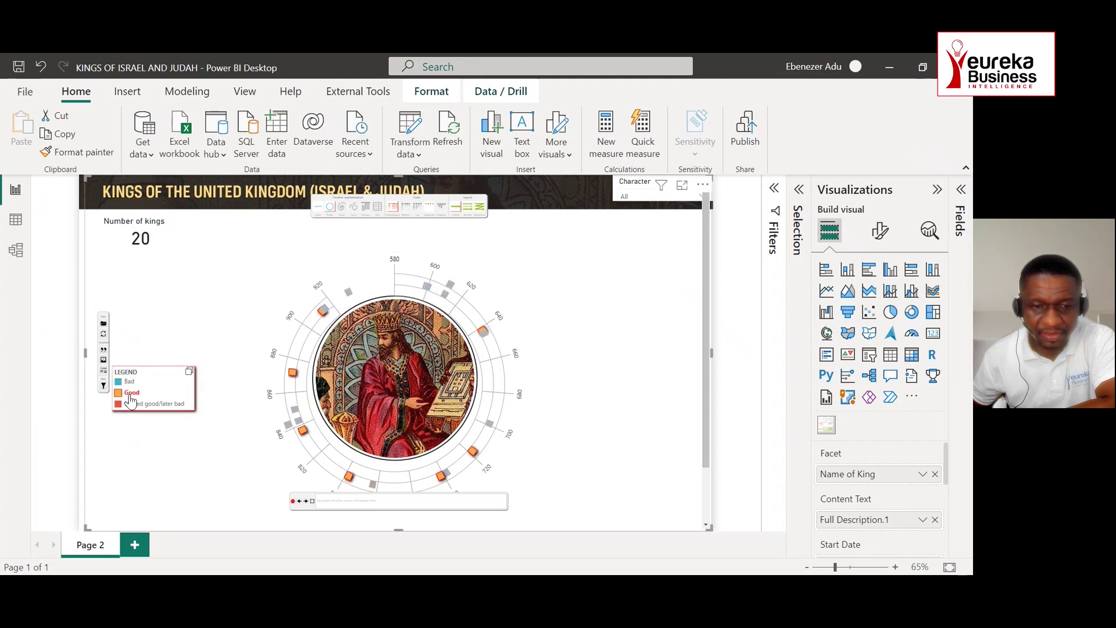
pyautogui.click(133, 405)
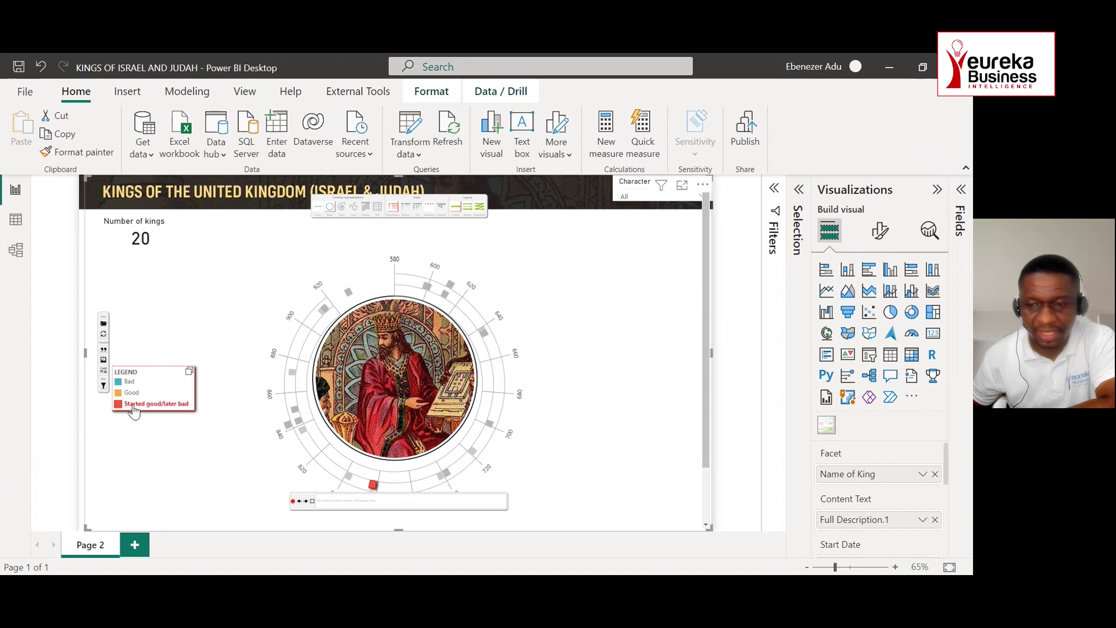
pyautogui.click(134, 407)
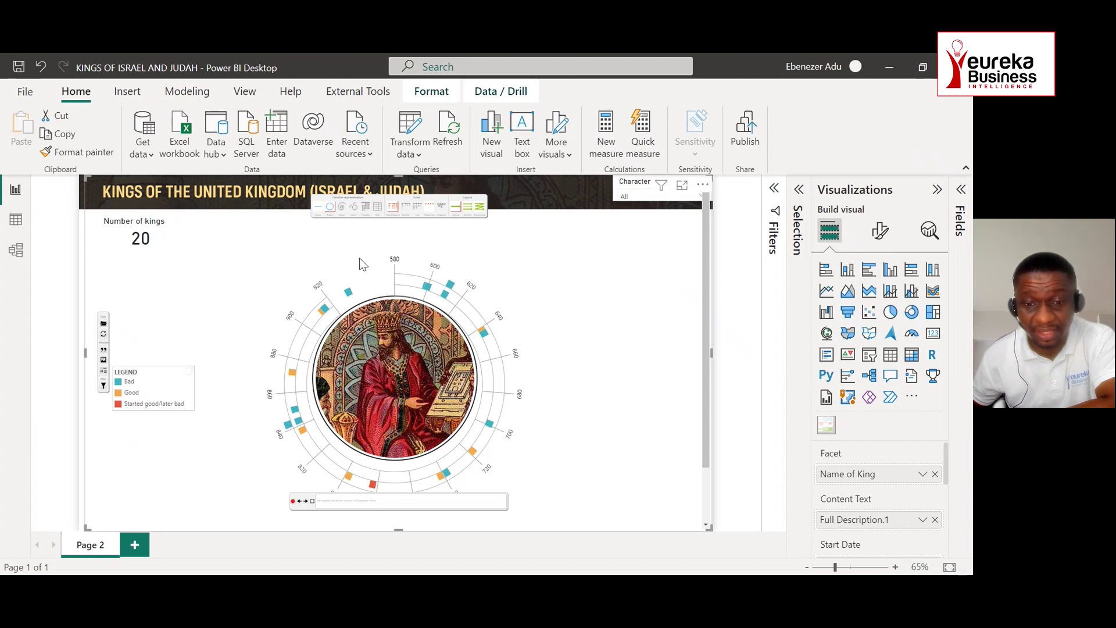
# Check further king descriptions on the radial timeline, return it to the linear representation, and collapse the visual-building options
pyautogui.moveTo(349, 296)
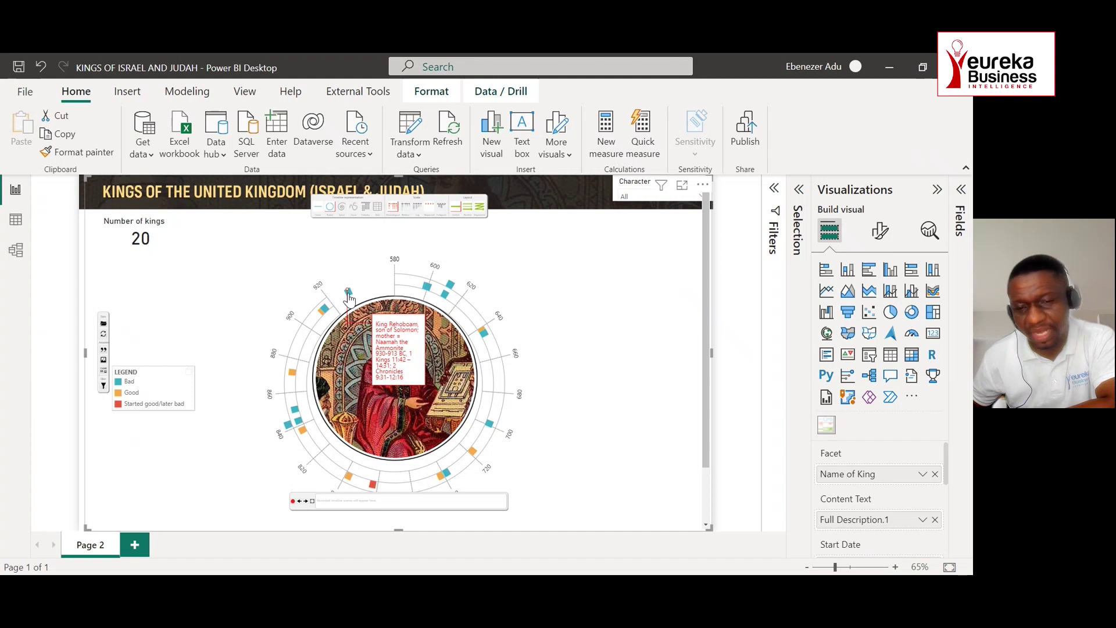
pyautogui.moveTo(425, 290)
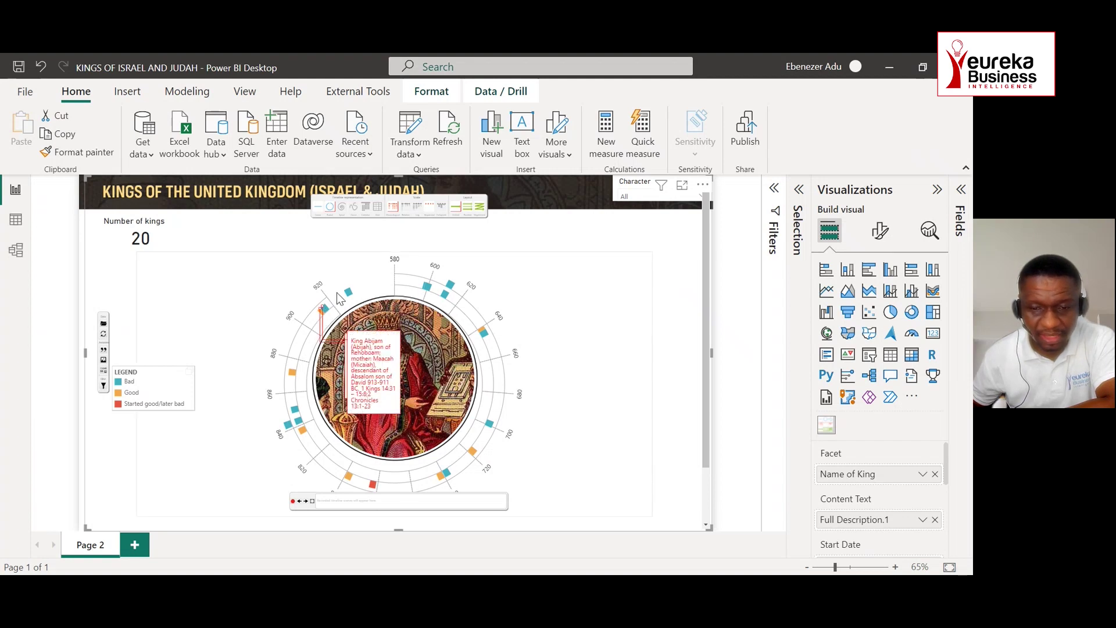
pyautogui.click(319, 209)
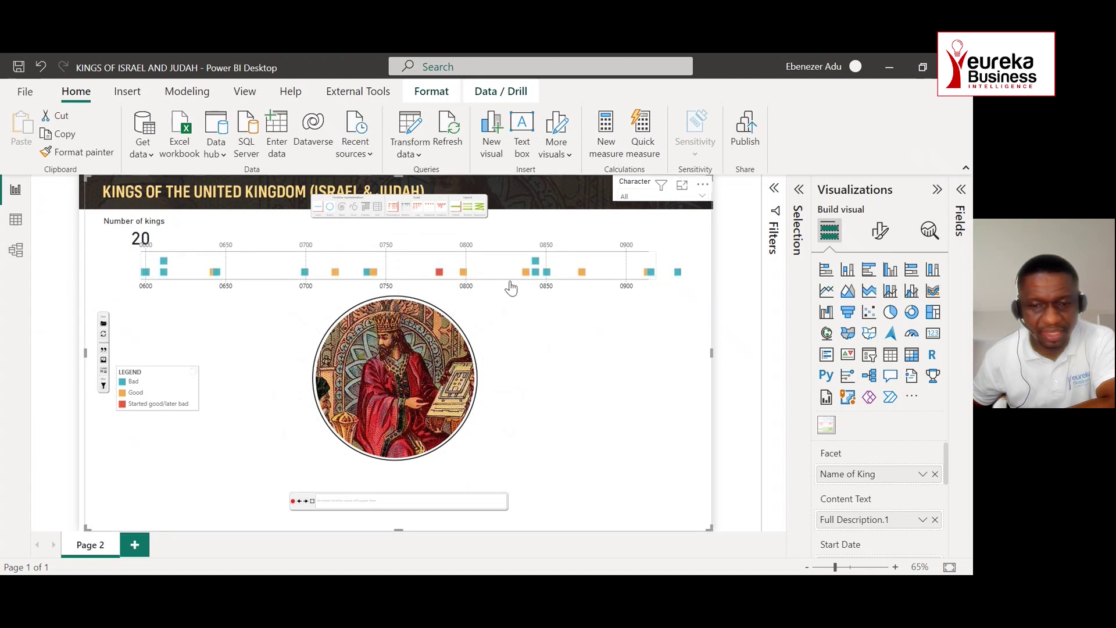
pyautogui.moveTo(536, 268)
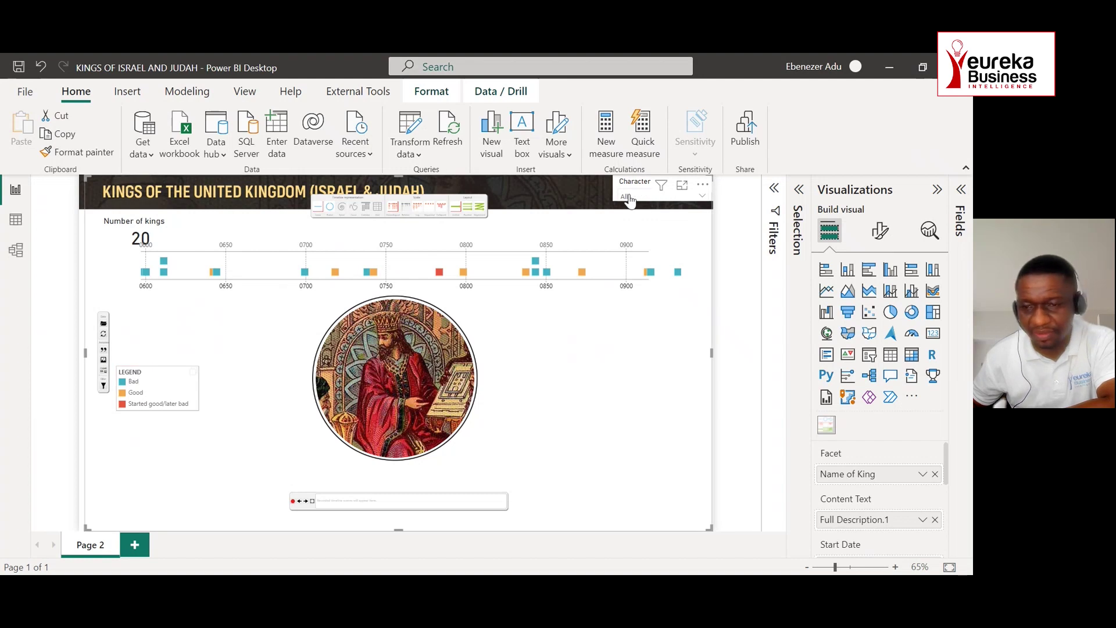
pyautogui.click(936, 190)
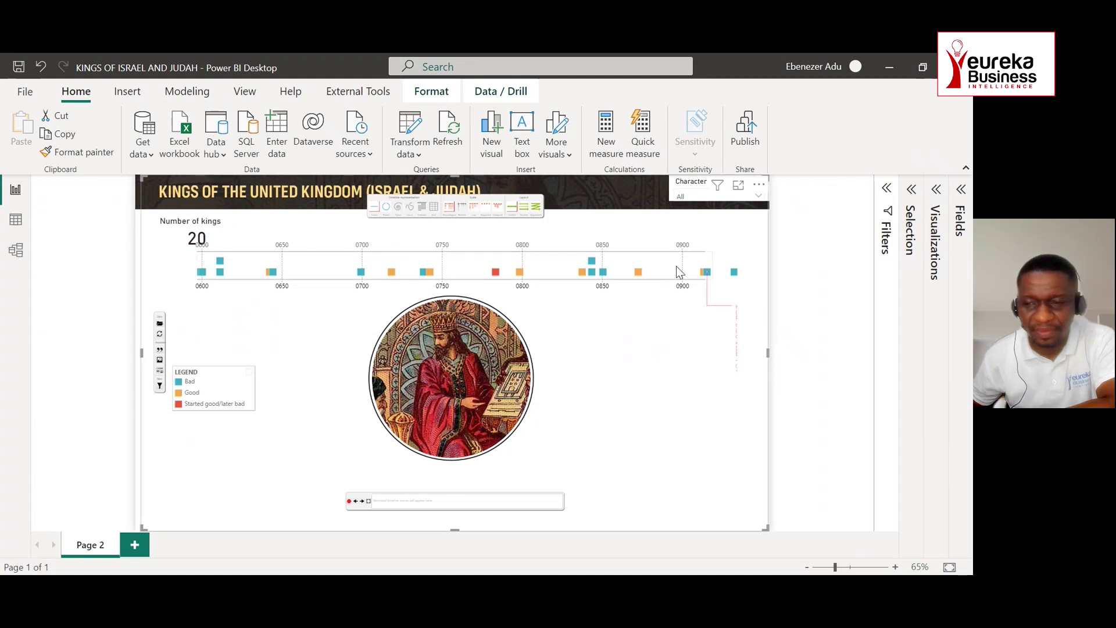